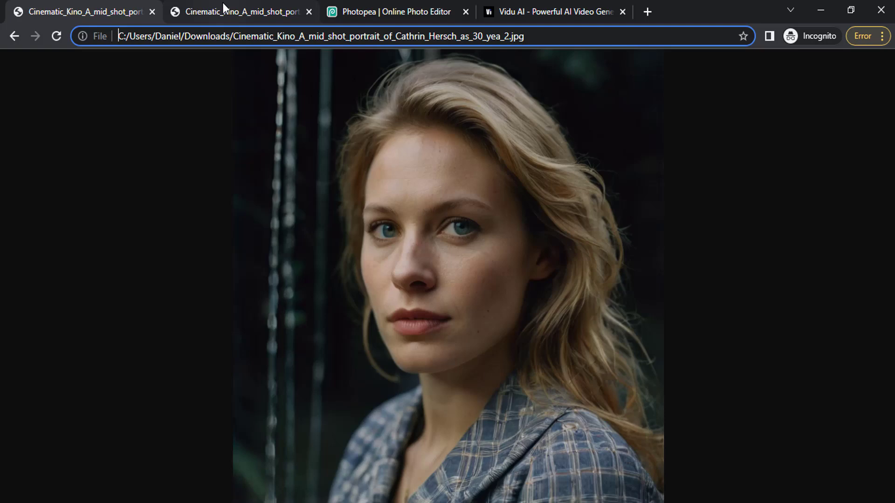
# Compare the childhood photo tab with the adult portrait, ending on the woman's portrait
pyautogui.click(103, 6)
pyautogui.hotkey('ctrl', 'Tab')
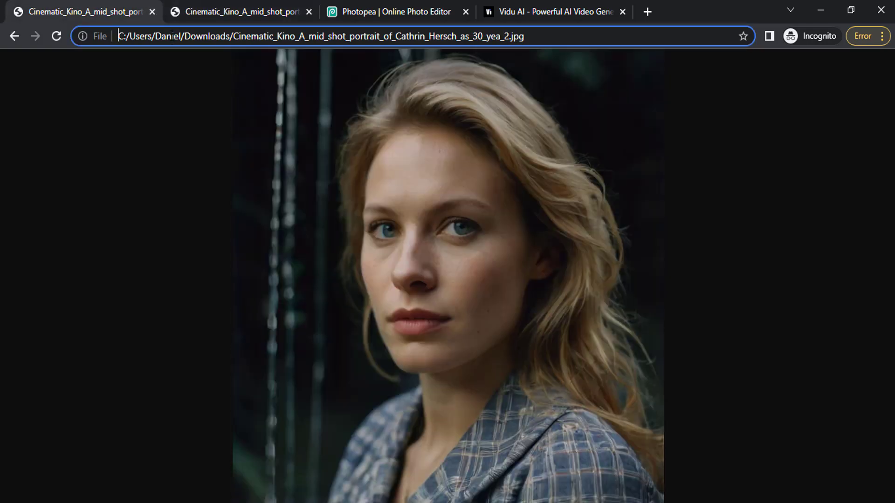
# In Photopea, create a 1280×720 Youtube Thumbnail canvas with both portraits, girl on the left
pyautogui.click(390, 14)
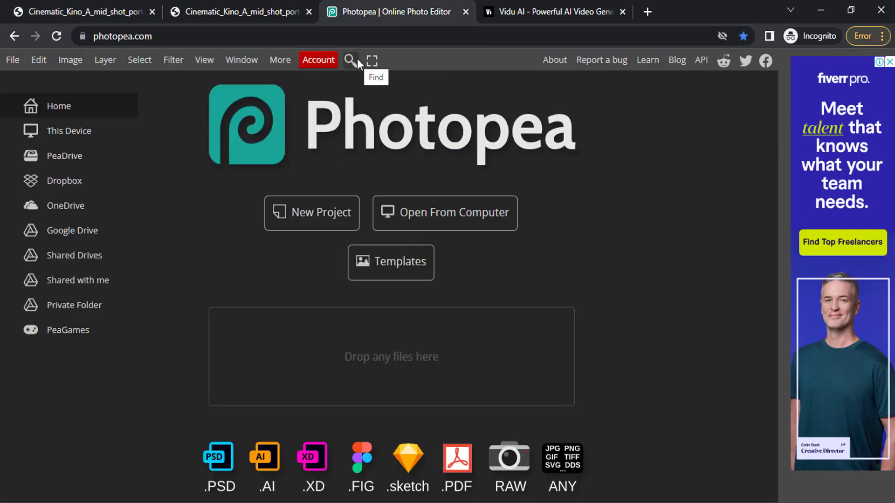
pyautogui.click(13, 60)
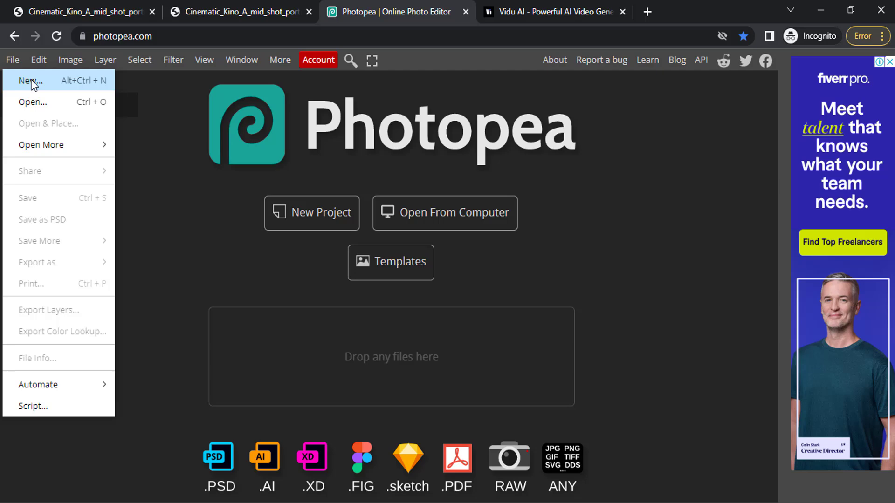
pyautogui.click(31, 81)
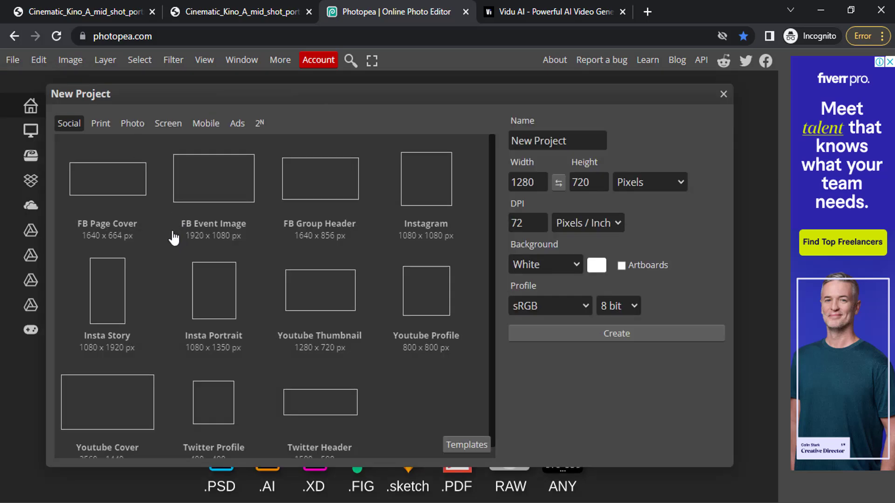
pyautogui.click(326, 337)
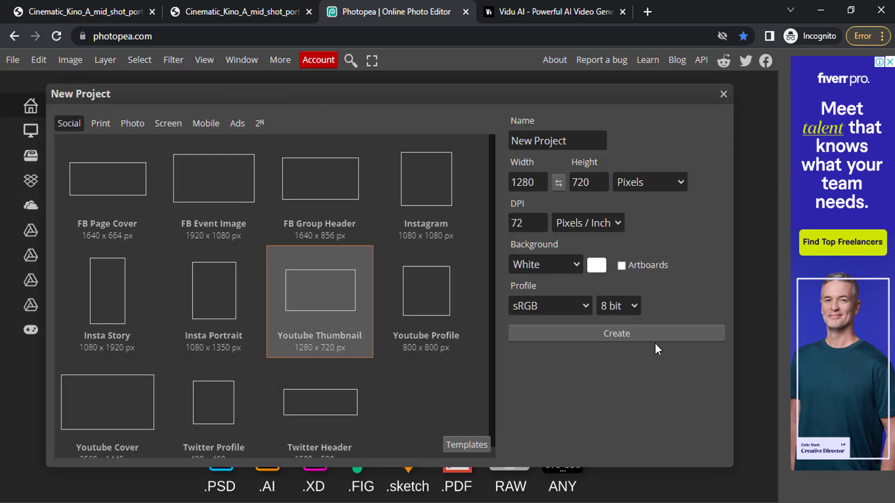
pyautogui.click(644, 334)
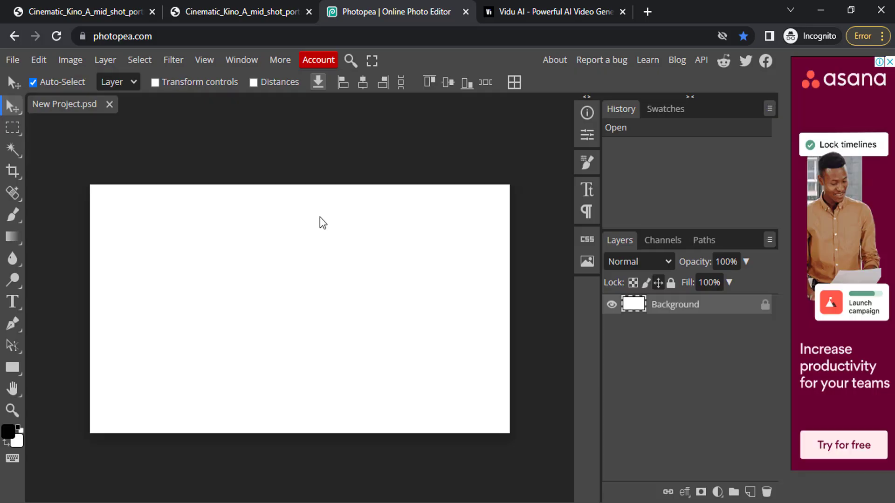
pyautogui.moveTo(320, 217); pyautogui.dragTo(404, 288)
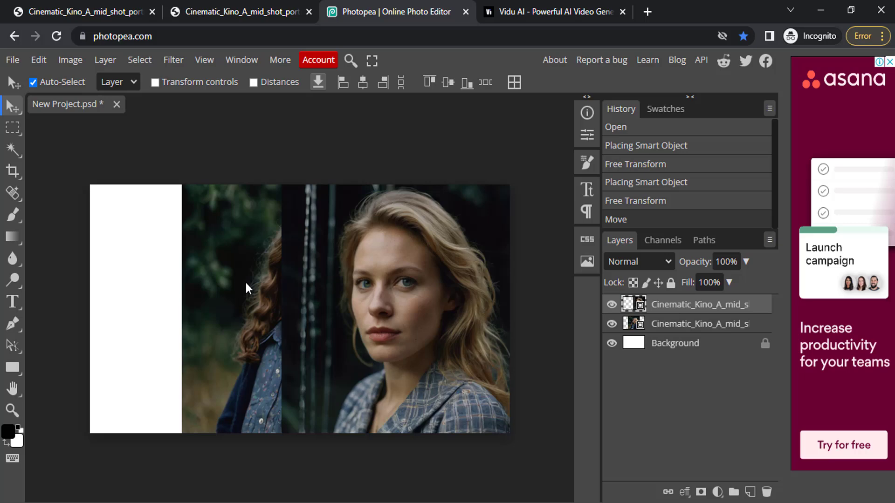
pyautogui.moveTo(245, 282); pyautogui.dragTo(139, 270)
# Export the combined side-by-side image as a JPG
pyautogui.click(15, 59)
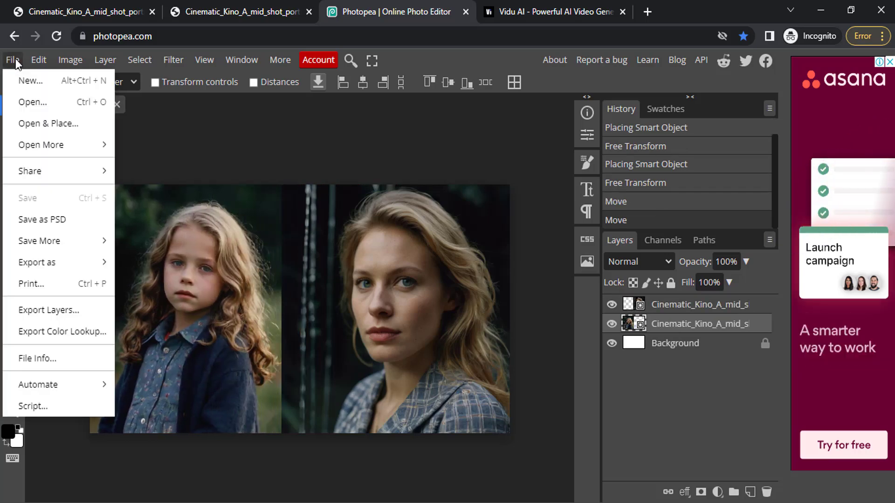
pyautogui.moveTo(112, 264)
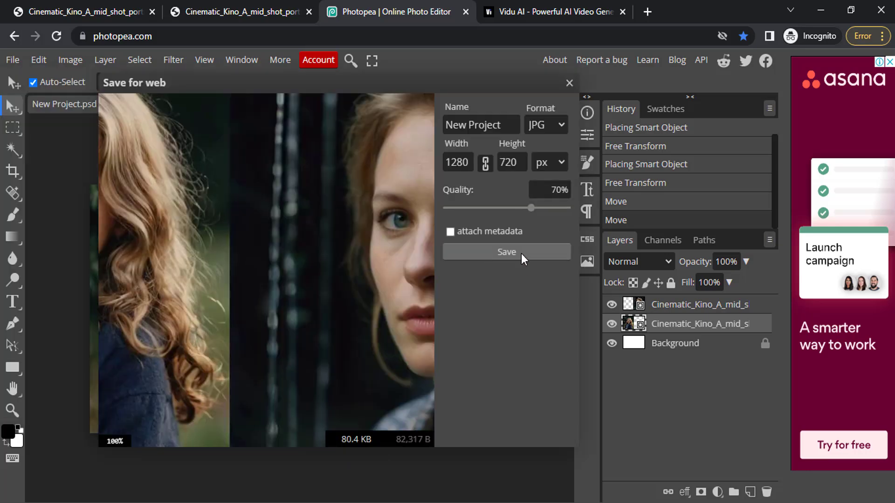
pyautogui.click(521, 254)
pyautogui.hotkey('ctrl', 'Tab')
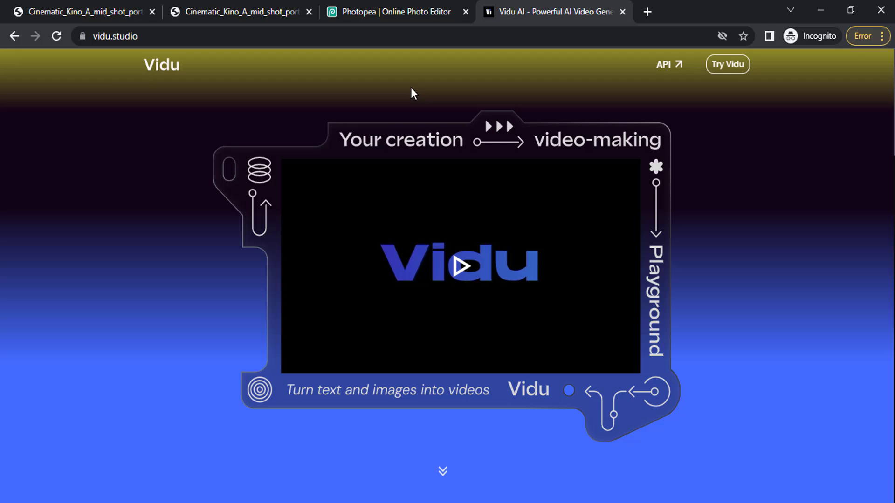
# Sign in to vidu.studio with the Google account
pyautogui.click(218, 36)
pyautogui.click(218, 36)
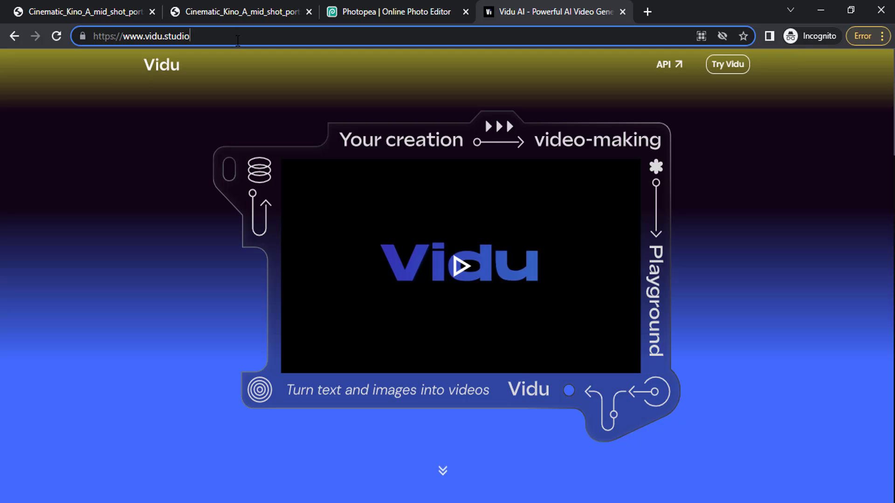
pyautogui.click(723, 70)
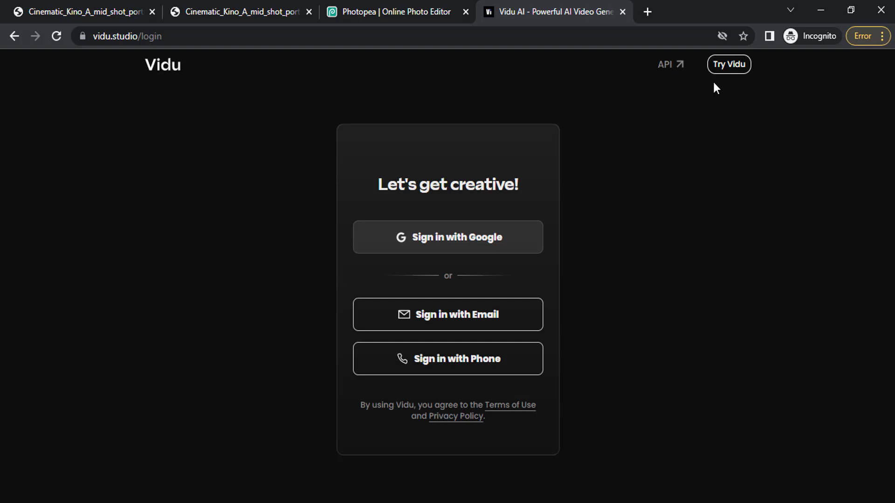
pyautogui.click(468, 245)
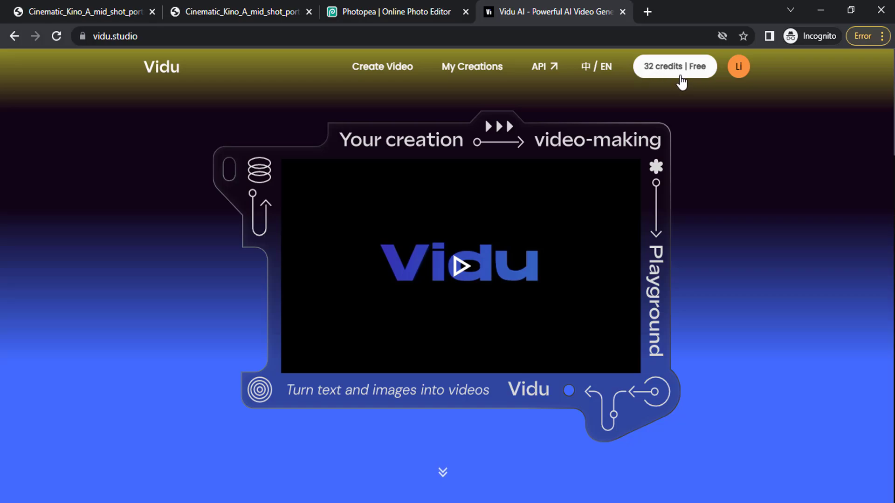
# Open Vidu's Create Video page and scroll through the previously generated clips
pyautogui.click(375, 70)
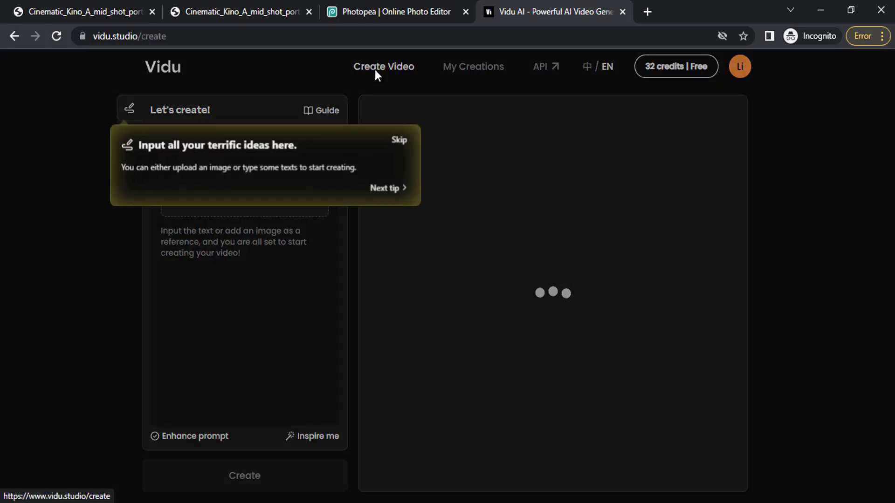
pyautogui.scroll(12, 595, 291)
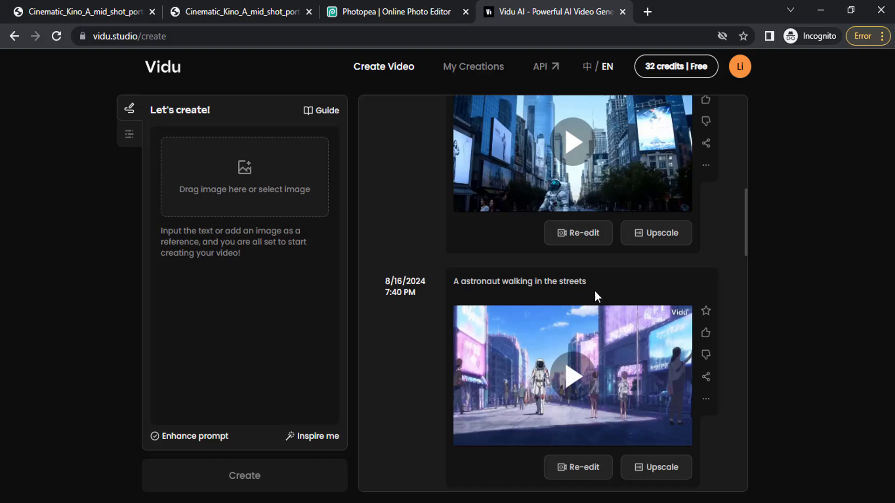
pyautogui.scroll(-12, 600, 291)
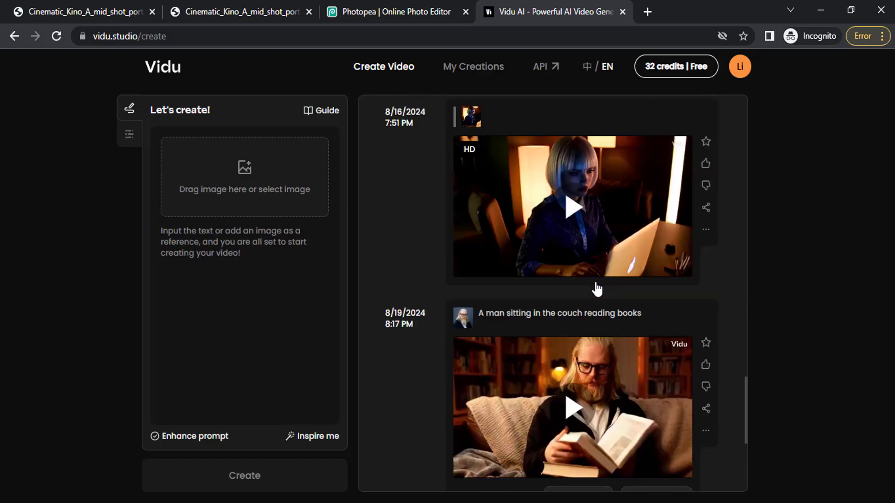
pyautogui.scroll(3, 595, 286)
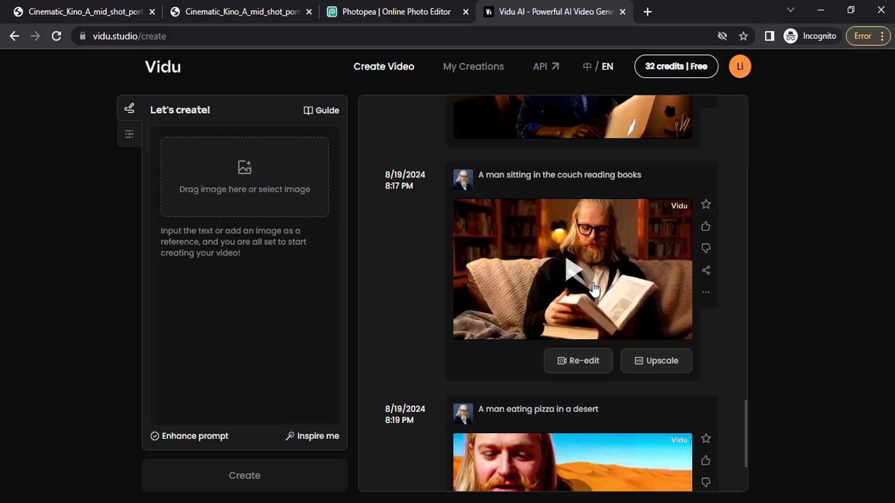
pyautogui.scroll(-3, 508, 279)
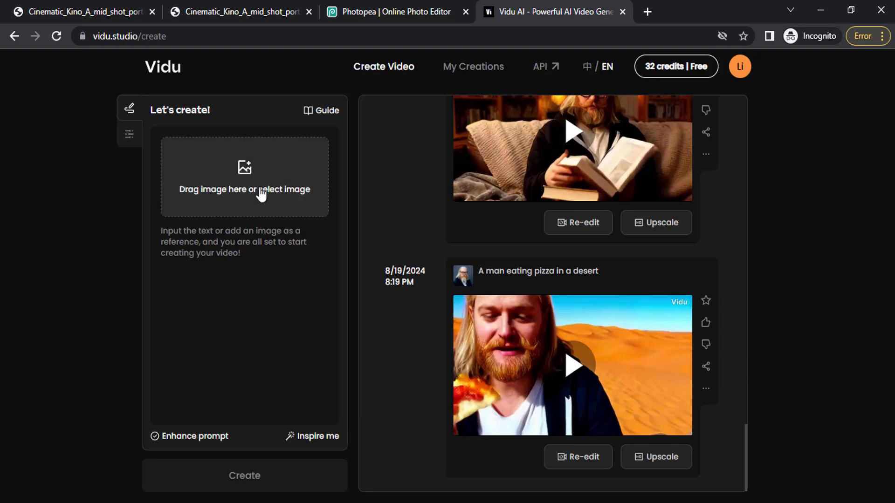
# Upload New Project (18).jpg as the first frame with prompt 'Two people are hugging eachother'
pyautogui.click(261, 194)
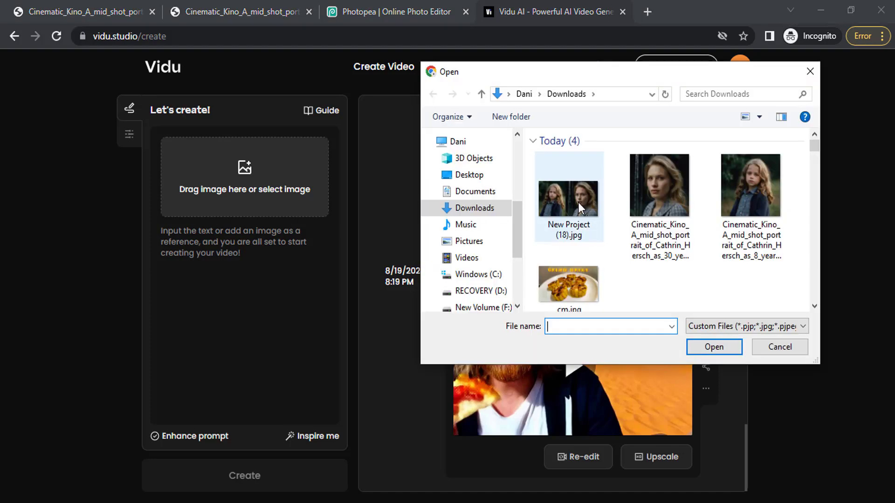
pyautogui.doubleClick(578, 203)
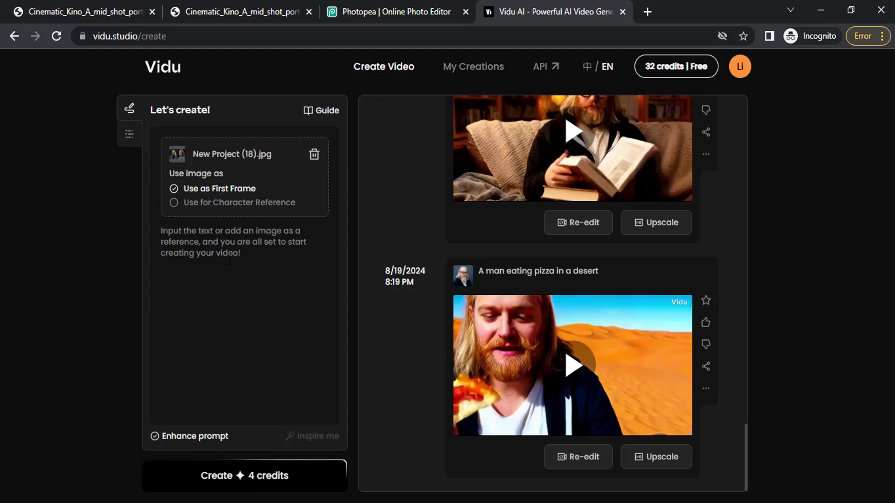
pyautogui.click(206, 254)
pyautogui.write('Two people are hugging eachother')
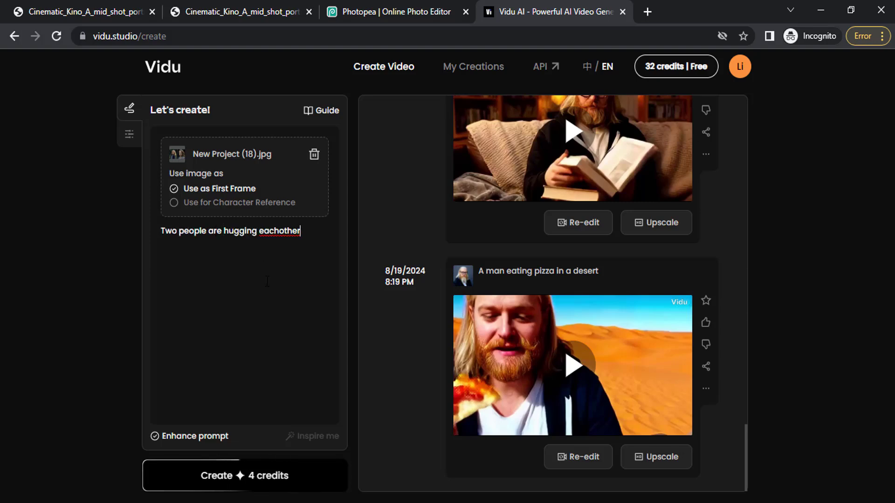
# Generate the video from the side-by-side image and prompt for 4 credits
pyautogui.click(257, 487)
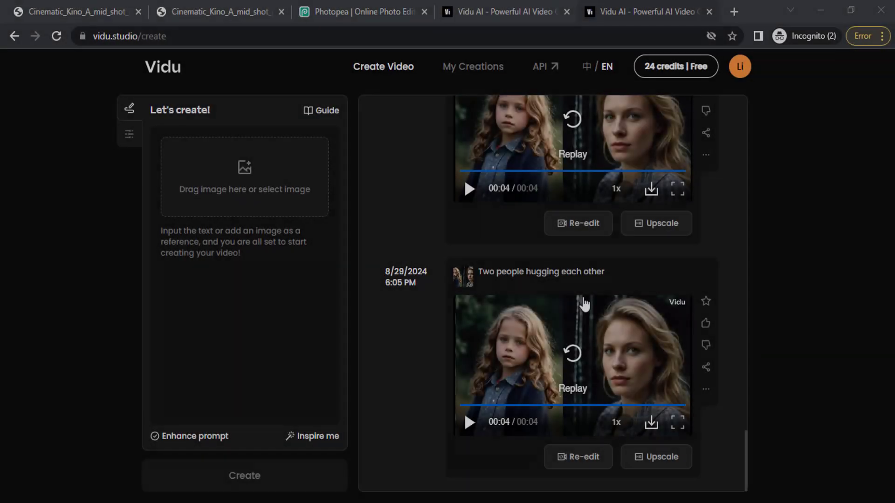
pyautogui.scroll(3, 615, 261)
pyautogui.scroll(-1, 606, 224)
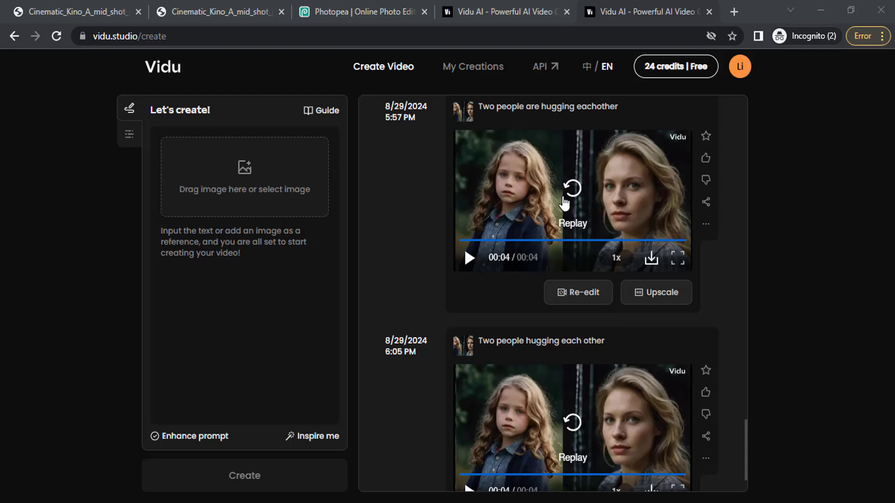
# Replay the earlier hugging video and then the newest one
pyautogui.click(577, 200)
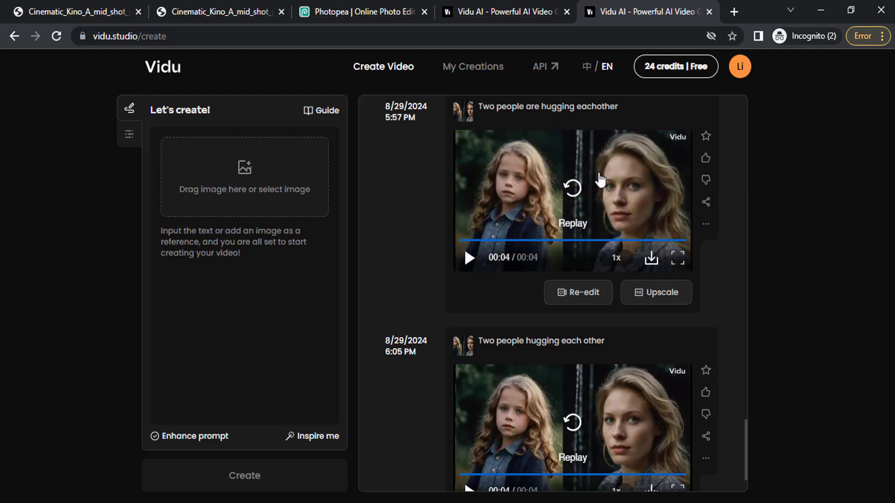
pyautogui.scroll(-2, 645, 233)
pyautogui.moveTo(605, 272); pyautogui.dragTo(475, 276)
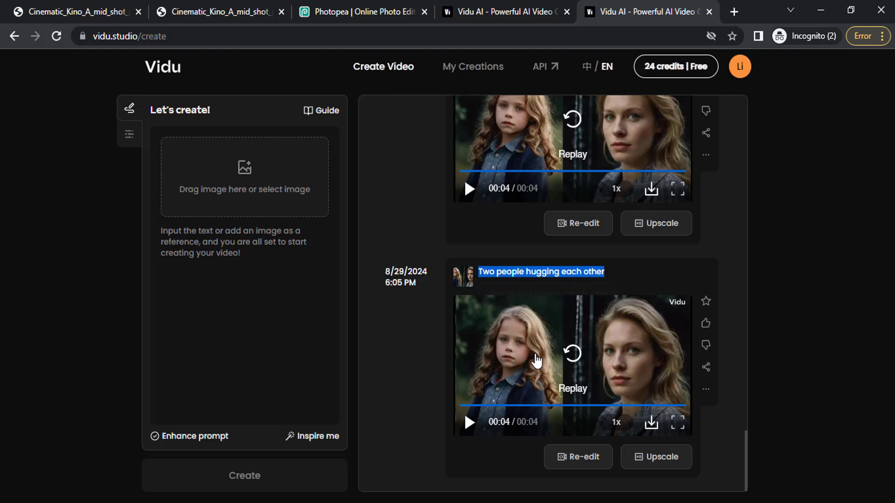
pyautogui.click(576, 358)
pyautogui.click(585, 355)
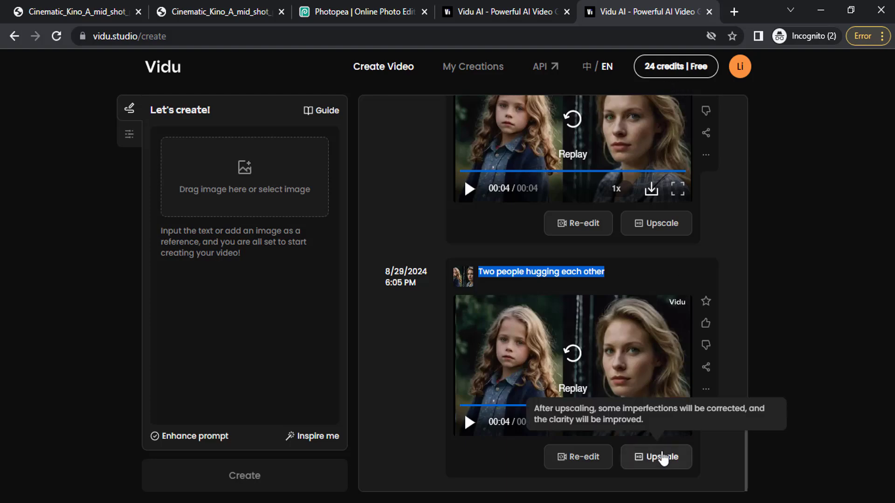
# Upscale the newest hugging video to HD with the Stable type for 4 credits
pyautogui.click(675, 463)
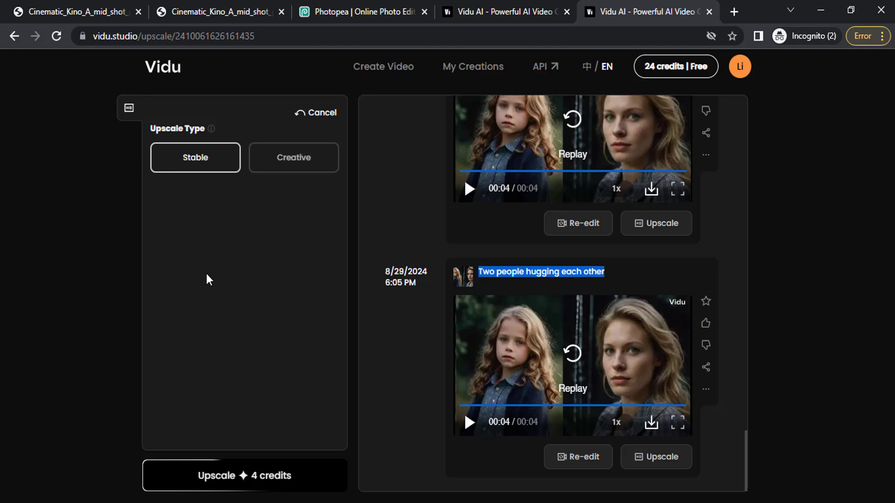
pyautogui.moveTo(272, 169)
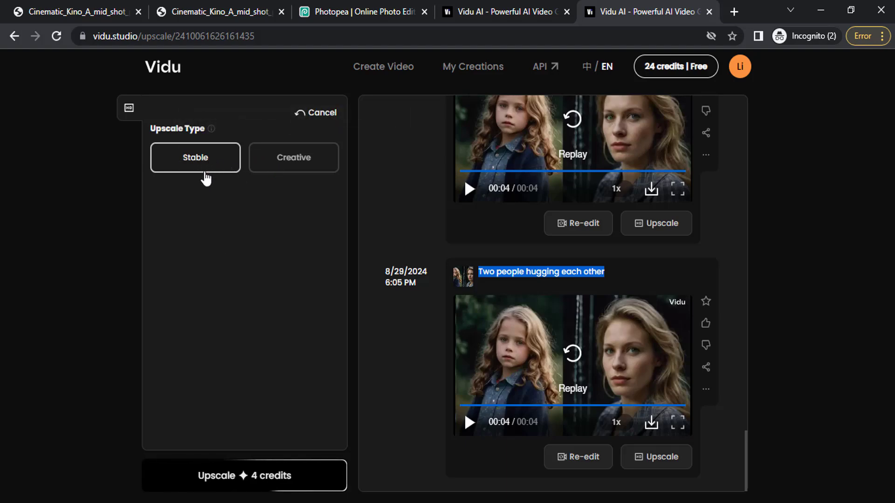
pyautogui.click(260, 479)
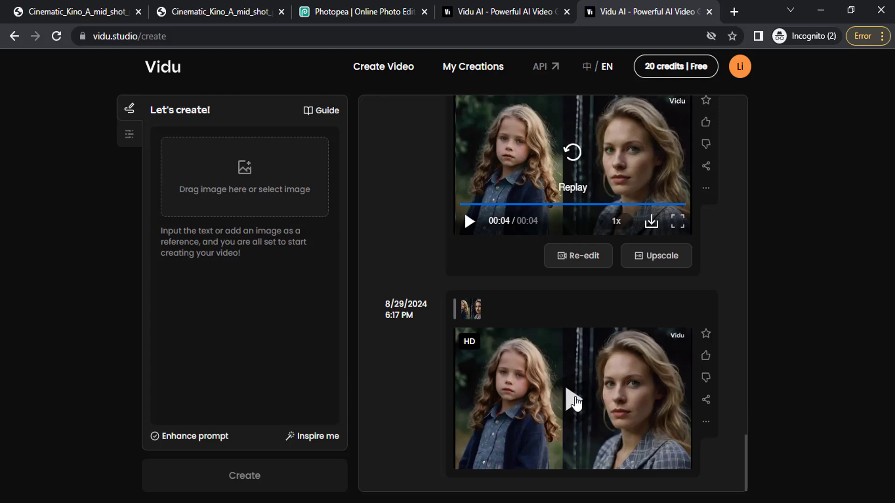
pyautogui.click(574, 401)
pyautogui.click(675, 456)
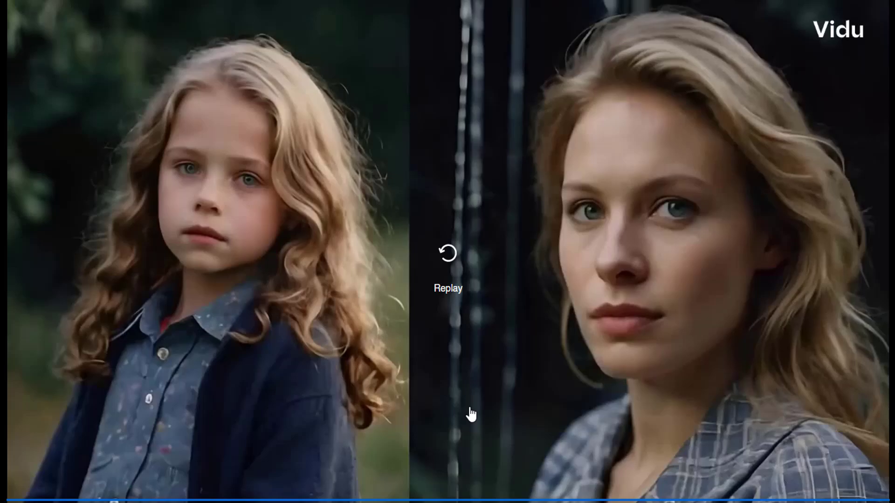
pyautogui.click(876, 492)
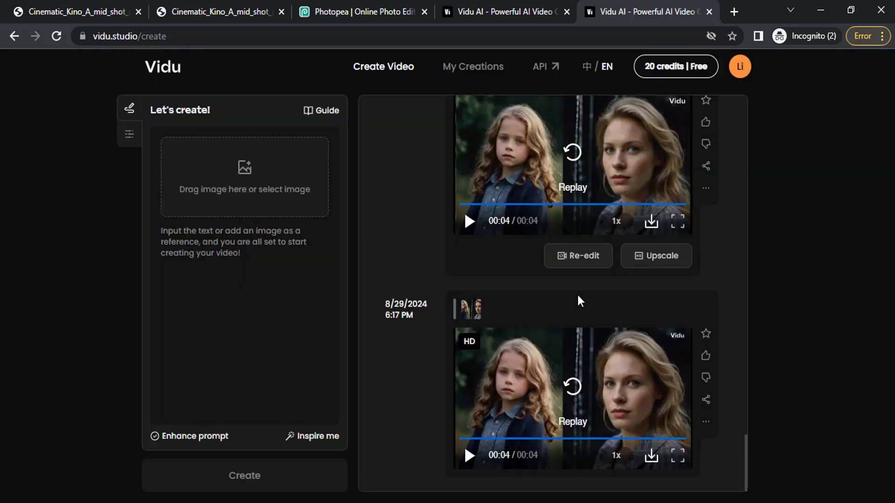